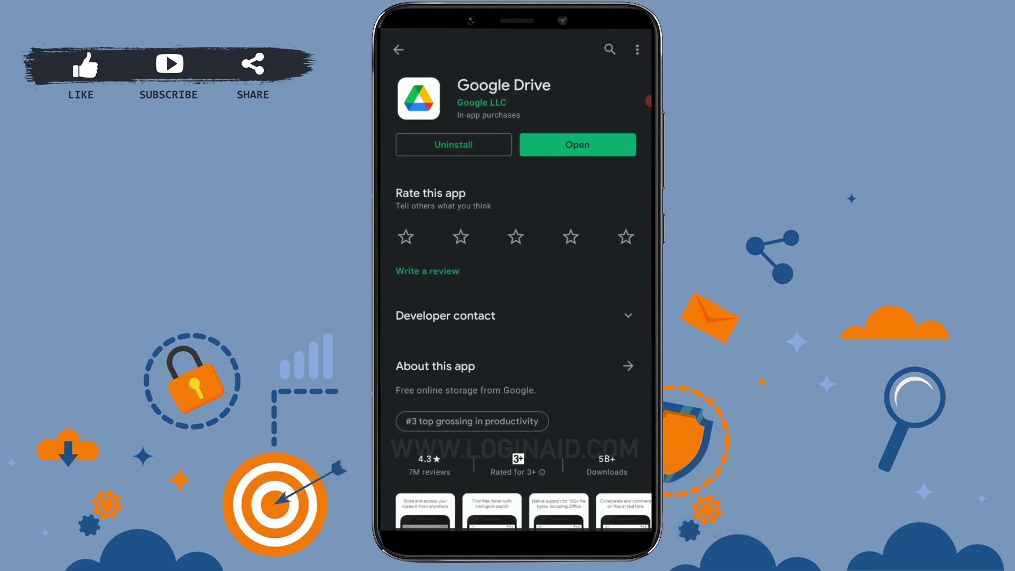
# Step: Launch Google Drive from its Play Store listing
pyautogui.click(578, 144)
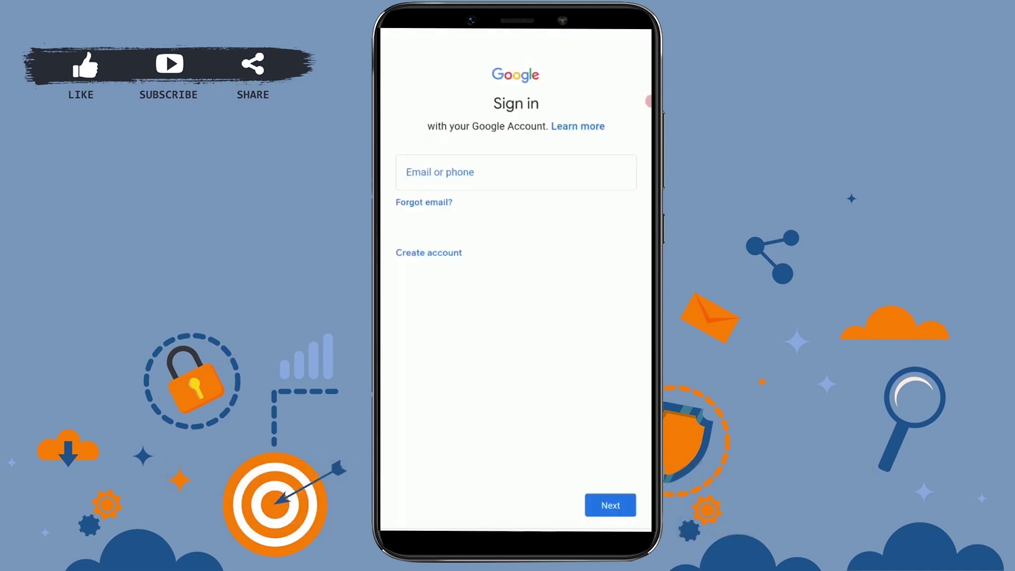
# Step: Enter the Gmail address in the Email or phone field and continue to the password step
pyautogui.click(516, 172)
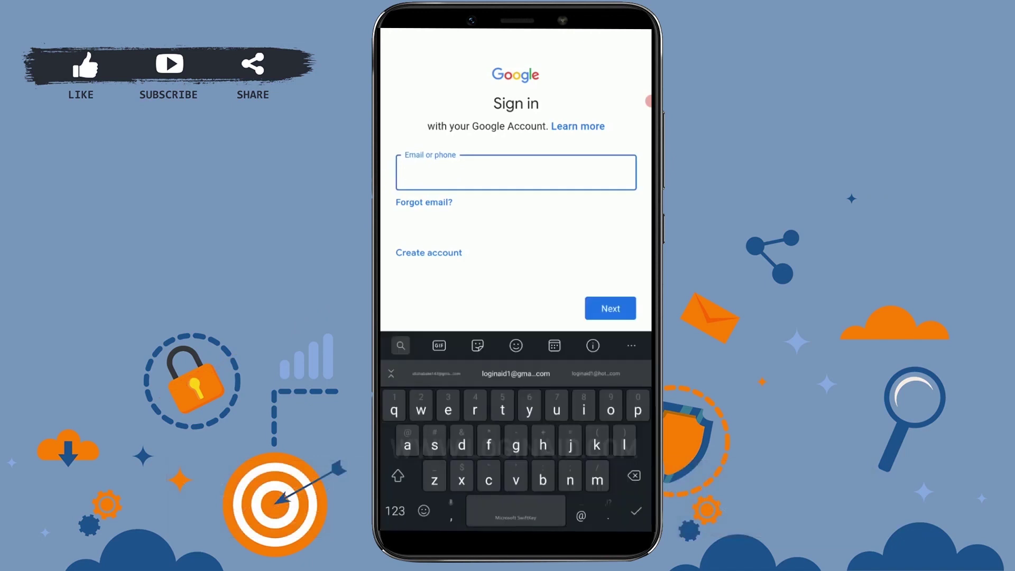
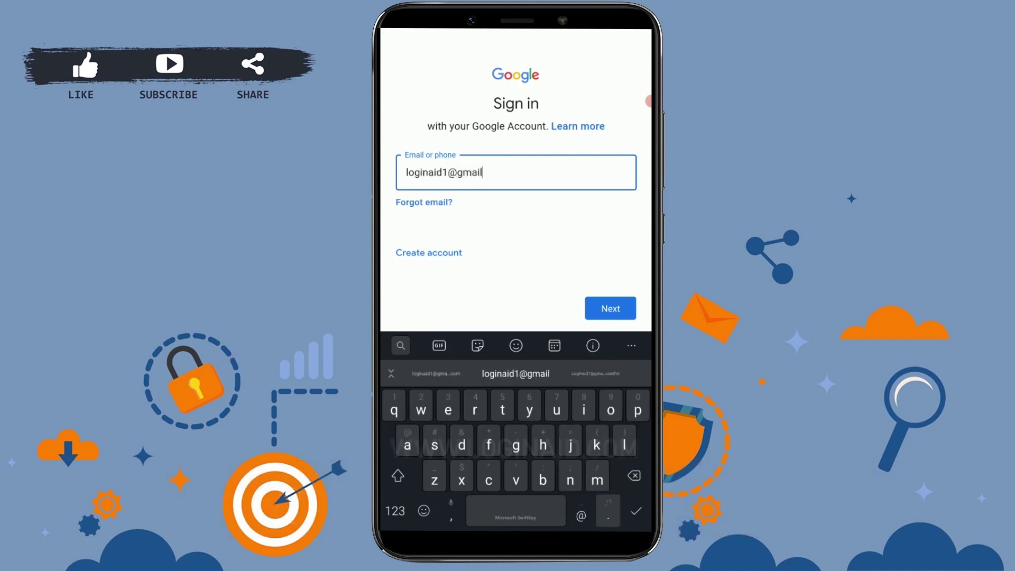
pyautogui.click(610, 308)
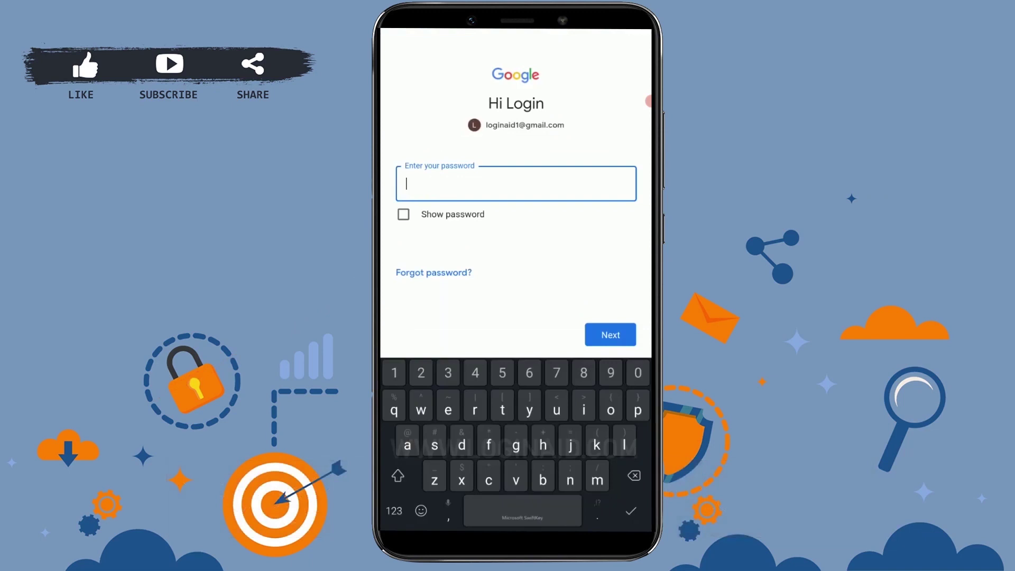
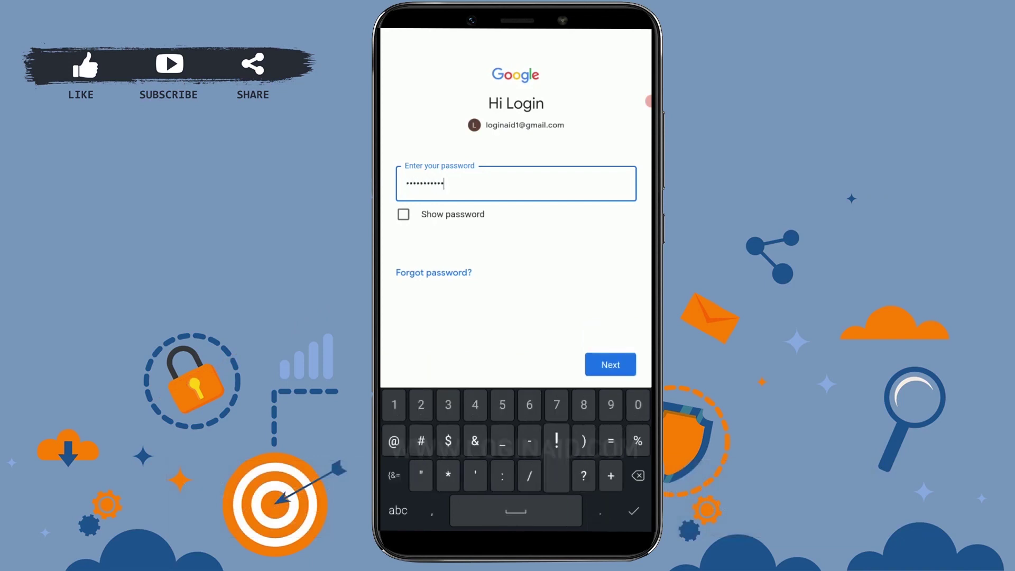
# Step: Finish typing the account password and submit it
pyautogui.press('abc')
pyautogui.click(610, 336)
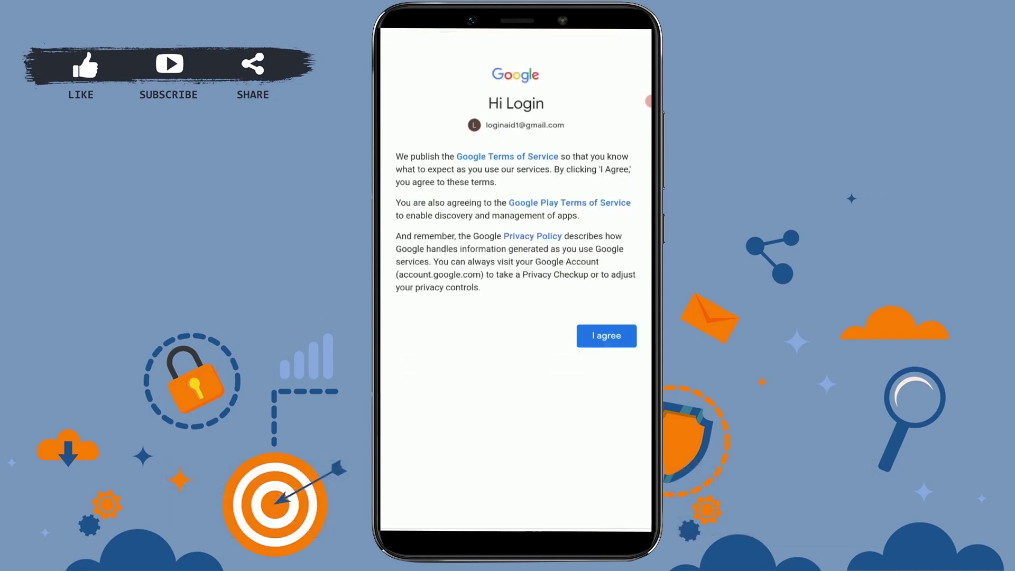
# Step: Agree to Google's terms of service
pyautogui.click(606, 335)
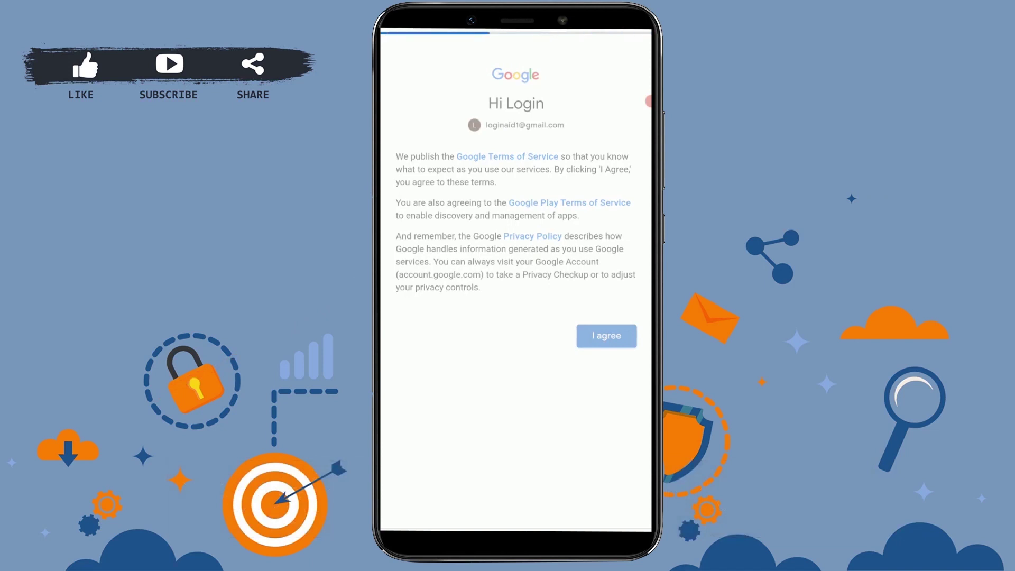